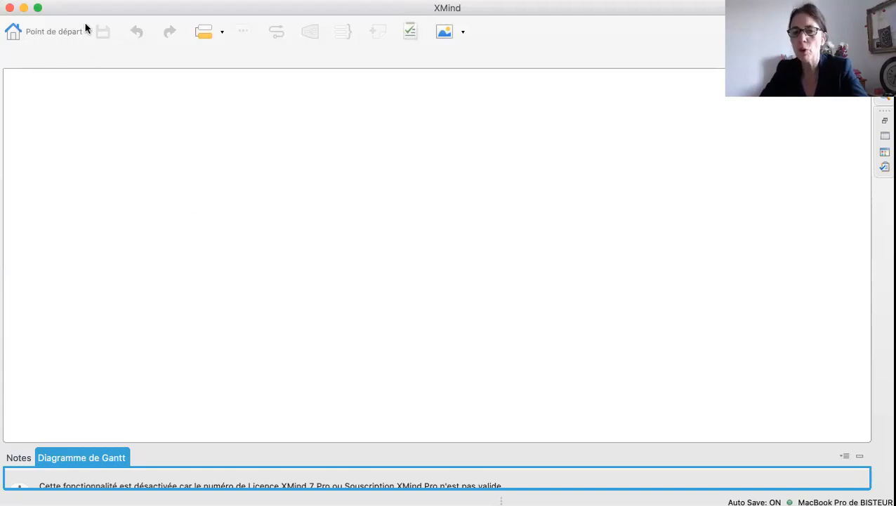
# - Create a new blank mind map with the Carte layout and the Professionnel theme
pyautogui.click(87, 0)
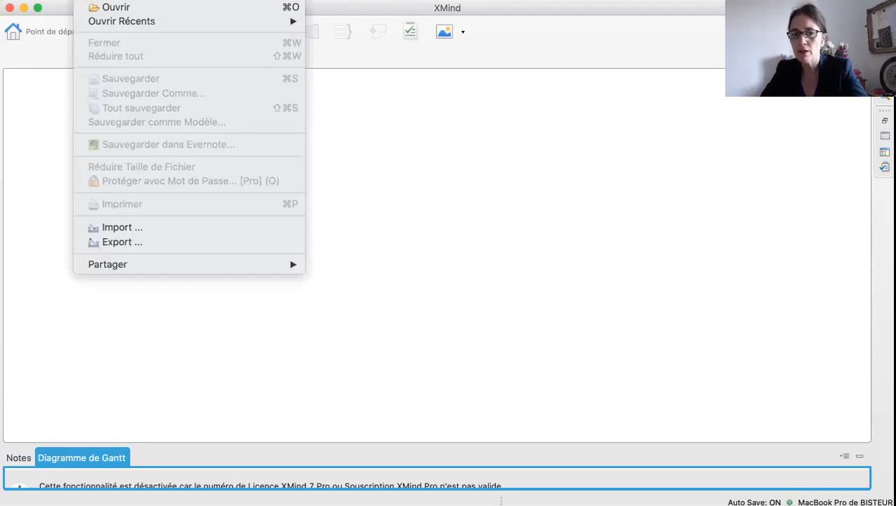
pyautogui.click(116, 0)
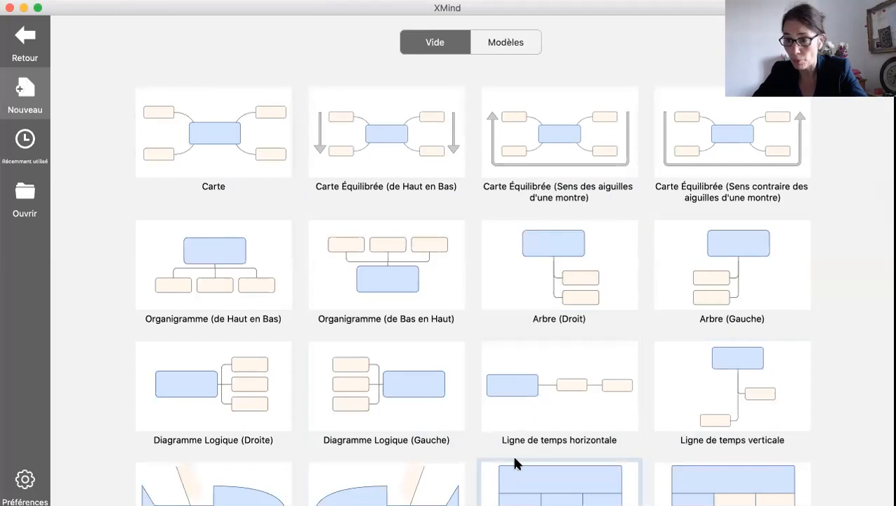
pyautogui.doubleClick(218, 144)
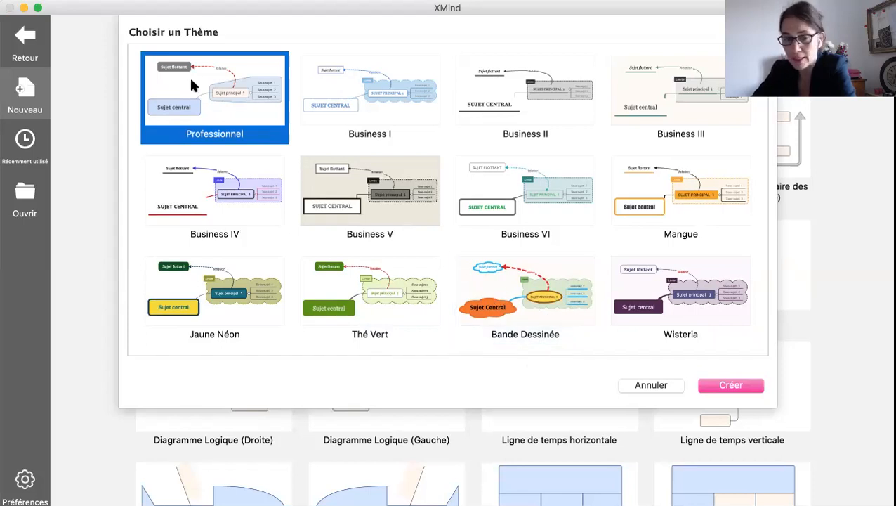
pyautogui.press('Escape')
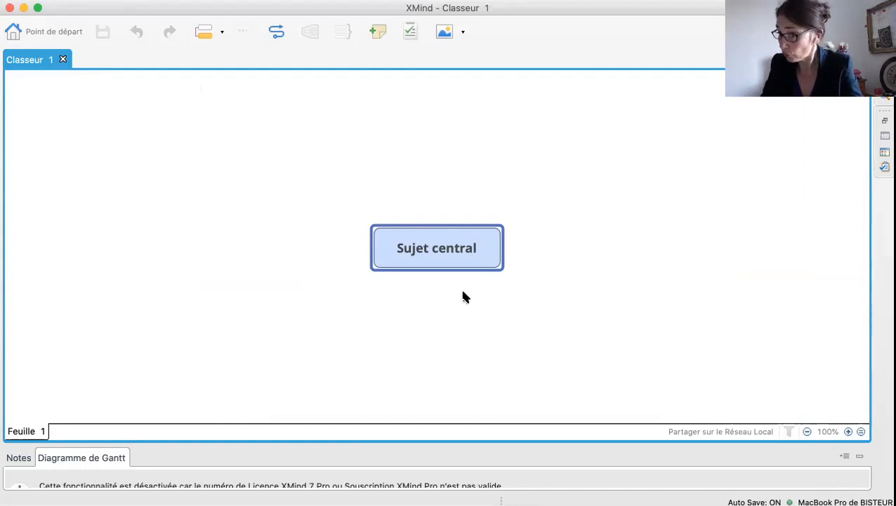
# - Rename the central topic as "Réorganisation de mon espace professionnel"
pyautogui.doubleClick(432, 254)
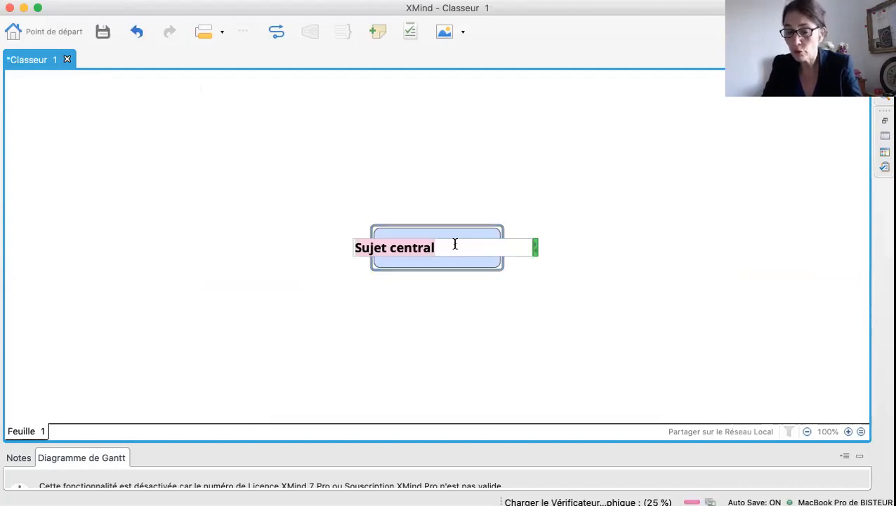
pyautogui.write('Réo')
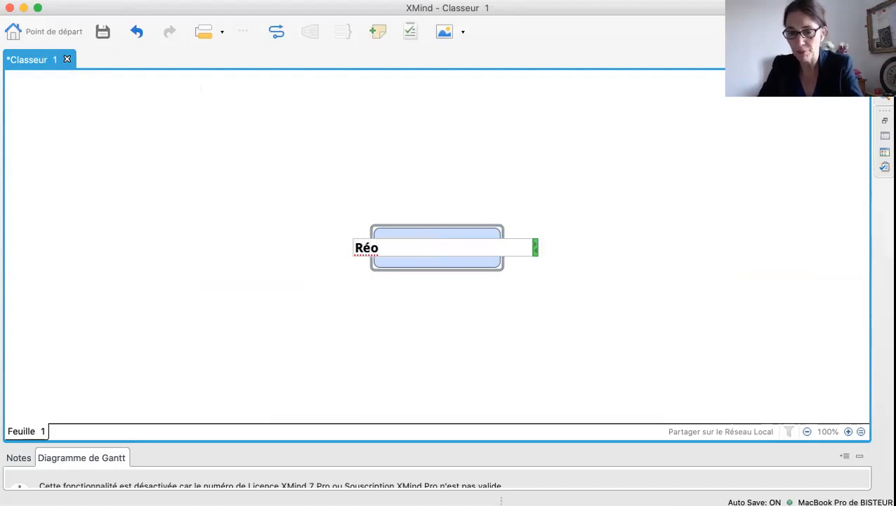
pyautogui.write('rganisation')
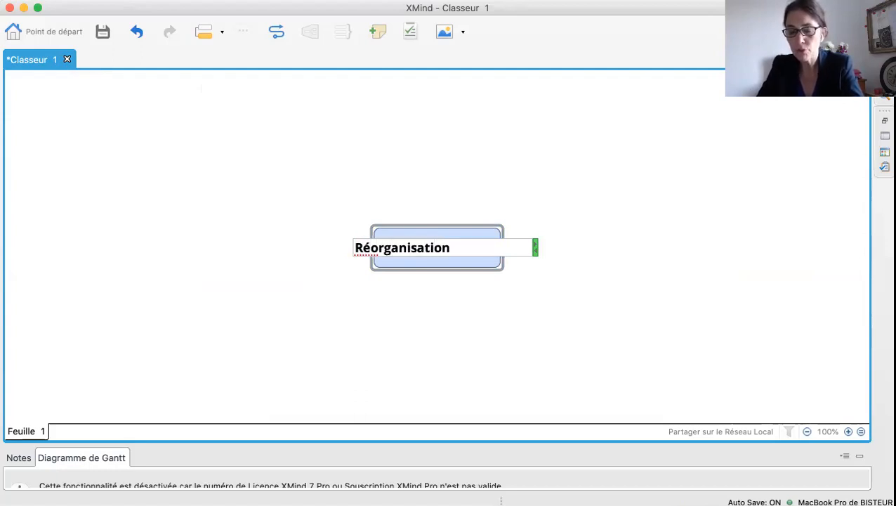
pyautogui.write(' de mon espace ')
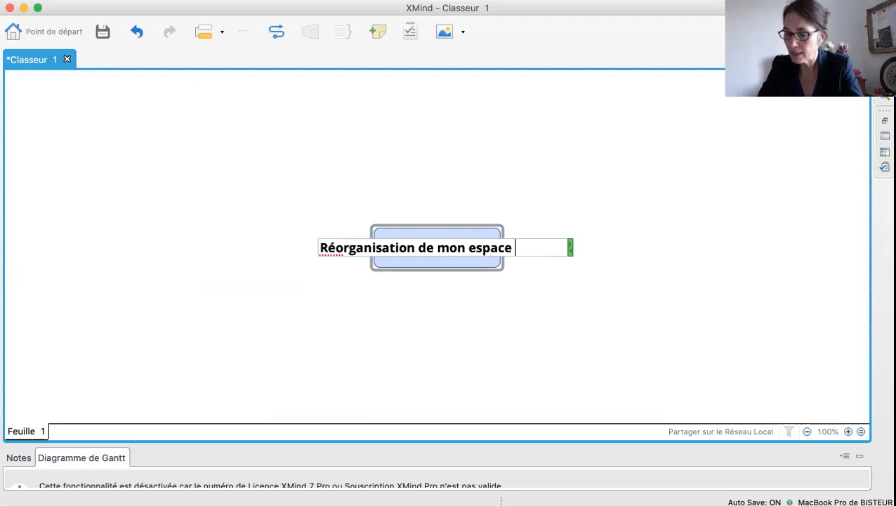
pyautogui.write('profes')
pyautogui.press('BackSpace')
pyautogui.write('esss')
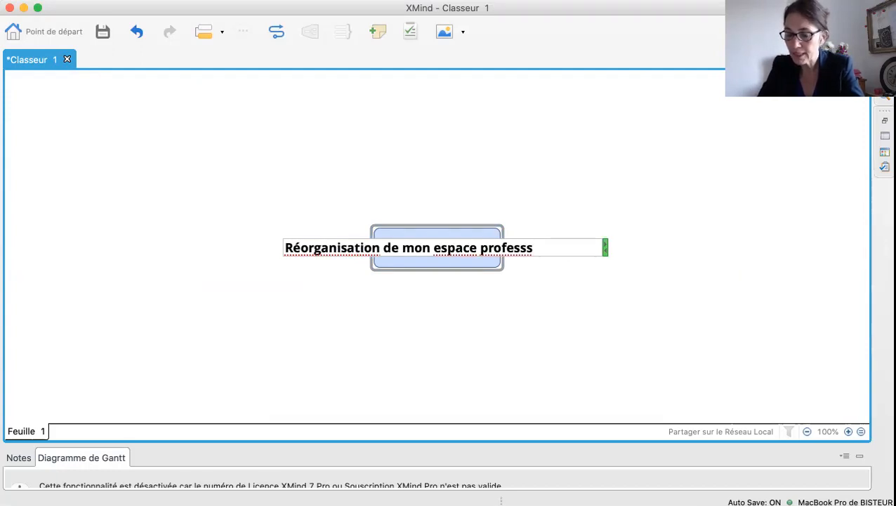
pyautogui.press('BackSpace')
pyautogui.write('ionnel')
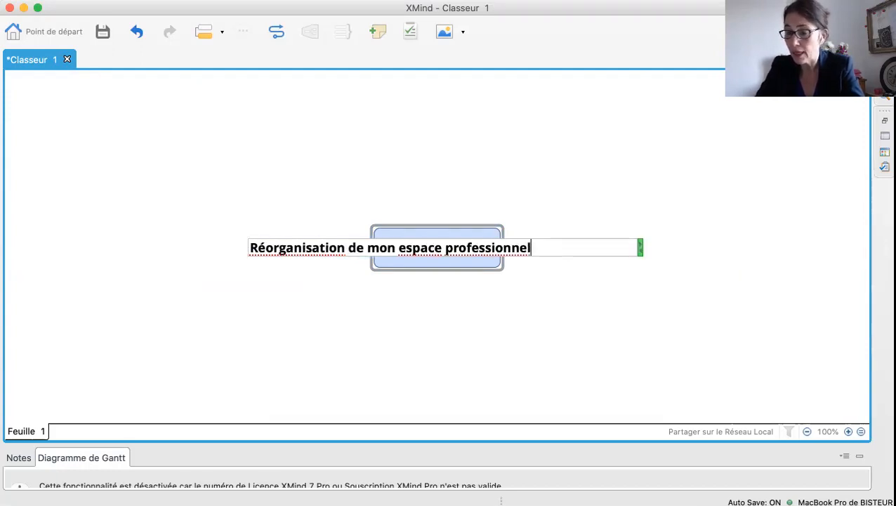
pyautogui.click(431, 328)
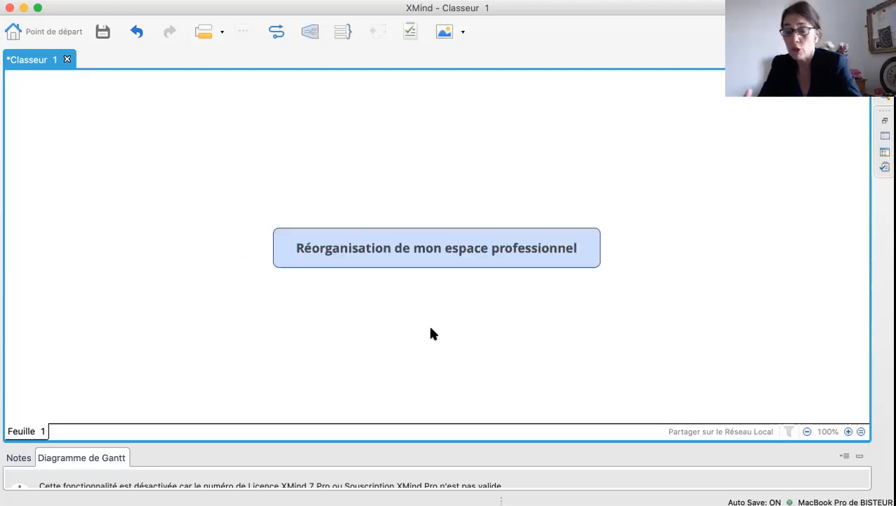
# - Add a main topic named "Pourquoi" to the central topic
pyautogui.click(396, 251)
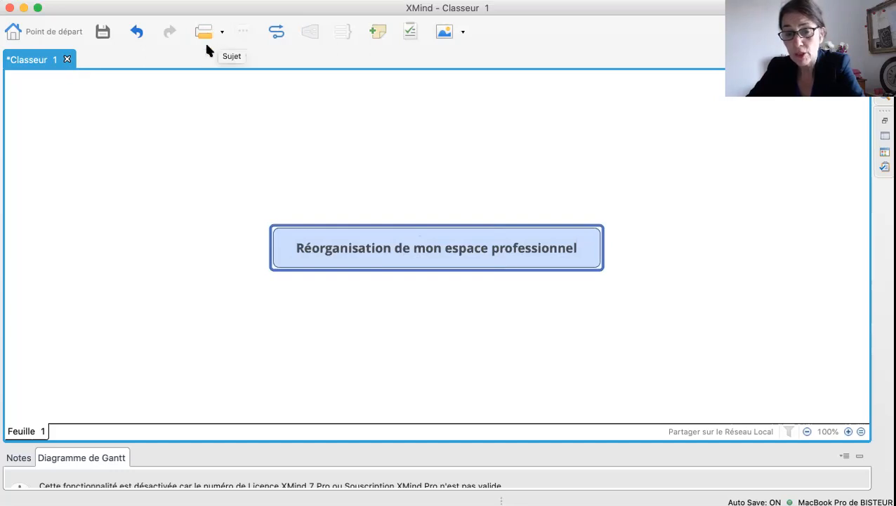
pyautogui.click(222, 33)
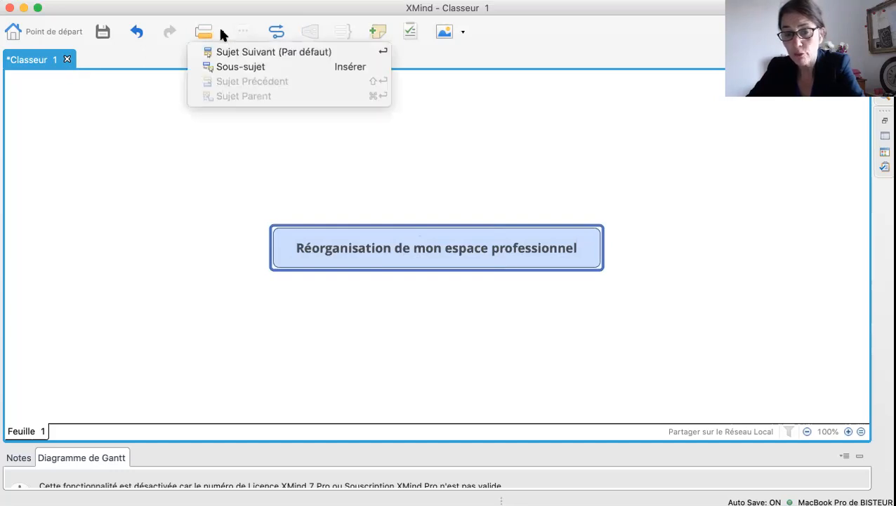
pyautogui.click(225, 64)
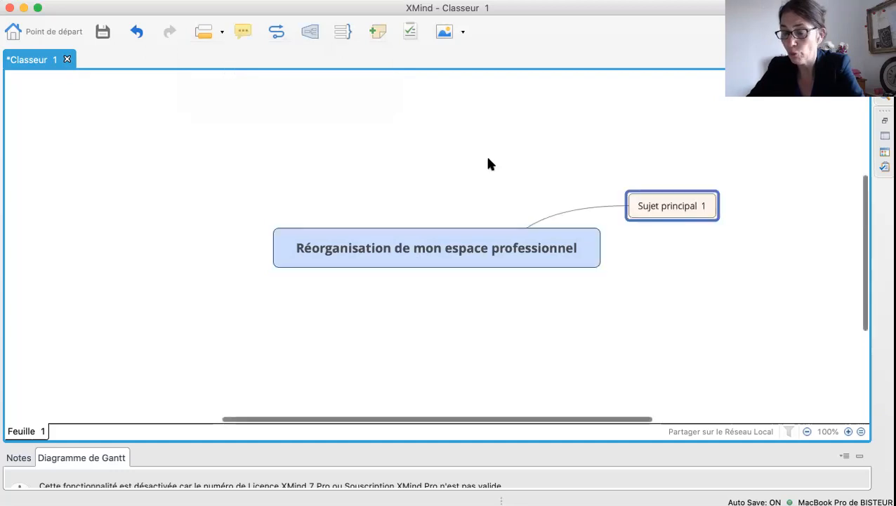
pyautogui.doubleClick(663, 210)
pyautogui.moveTo(665, 206); pyautogui.dragTo(585, 207)
pyautogui.press('BackSpace')
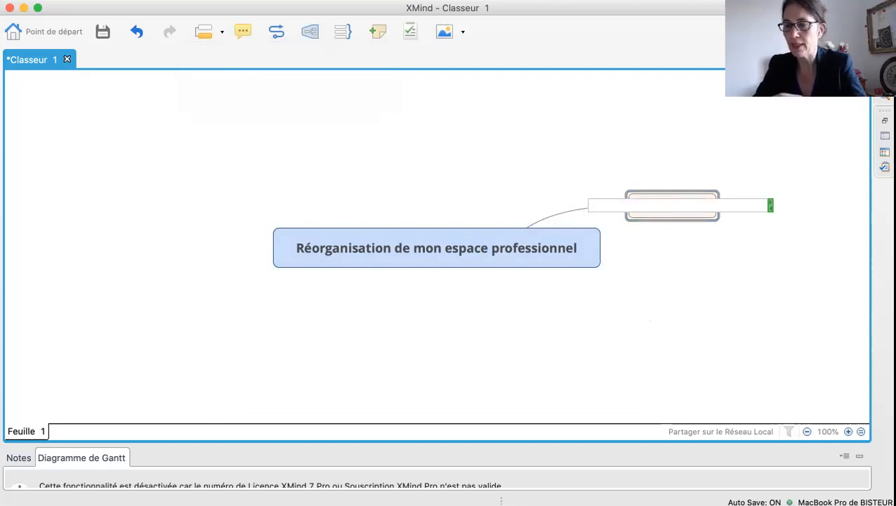
pyautogui.write('Pourquoi')
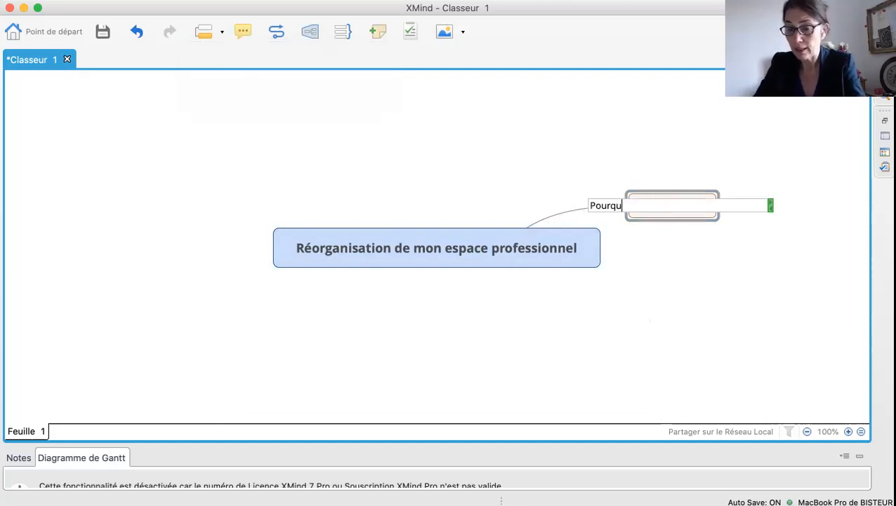
pyautogui.click(731, 309)
# - Add a subtopic reading "me sentir bien dans mon environnement" under the Pourquoi topic
pyautogui.click(656, 210)
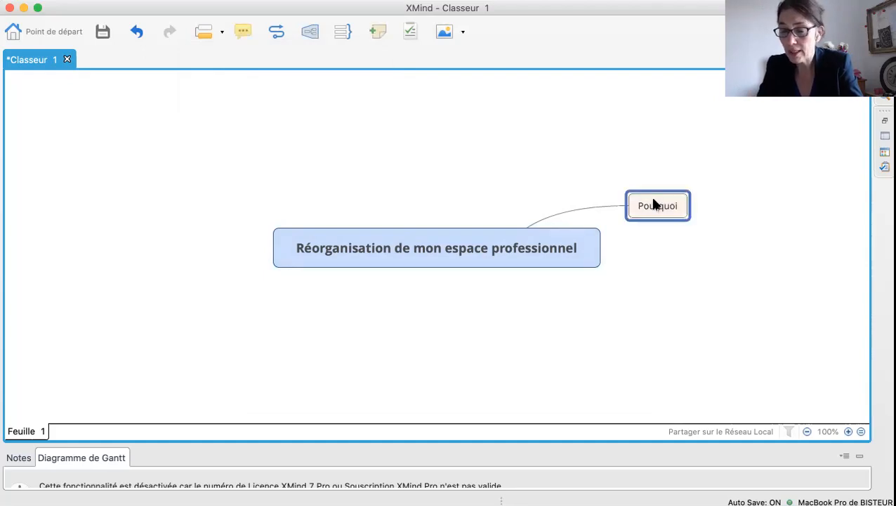
pyautogui.click(202, 35)
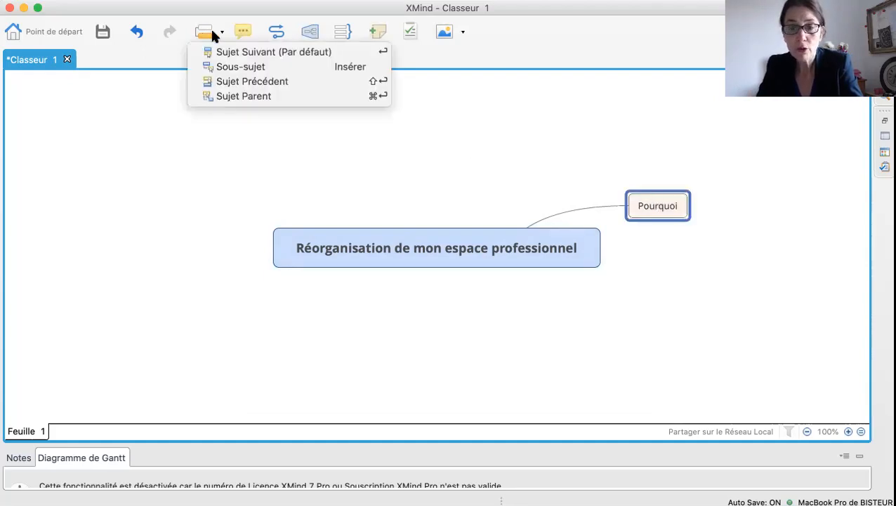
pyautogui.click(232, 65)
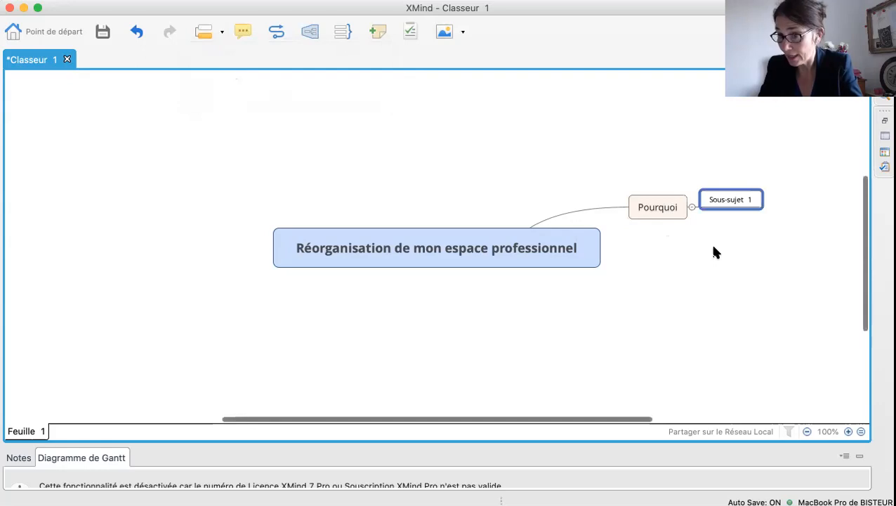
pyautogui.doubleClick(716, 203)
pyautogui.write('me sentir bien dans mon environnement')
pyautogui.press('Return')
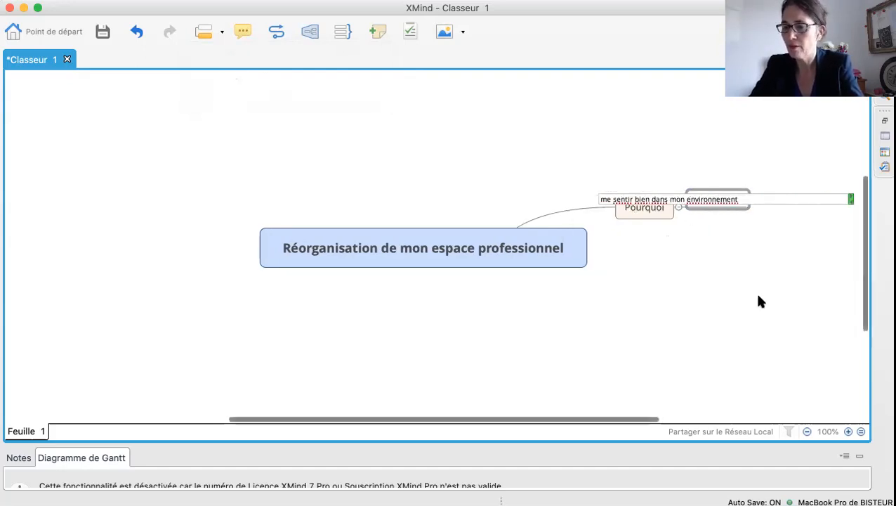
pyautogui.click(755, 290)
# - Add a second subtopic reading "être plus performant" under the Pourquoi topic
pyautogui.click(650, 208)
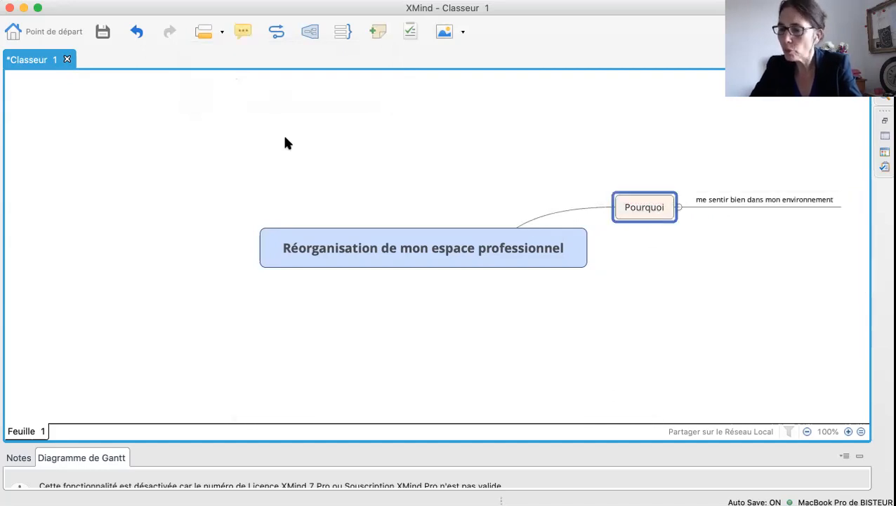
pyautogui.click(222, 32)
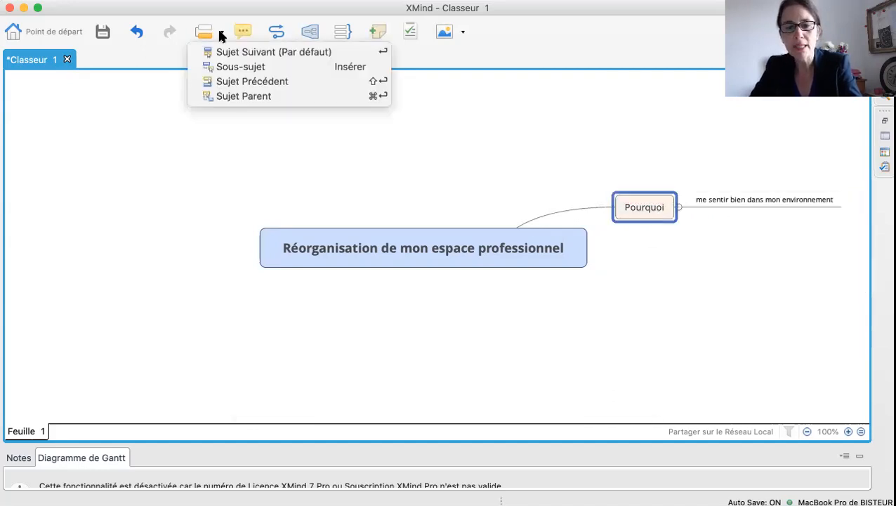
pyautogui.click(234, 65)
pyautogui.write('être plus performant')
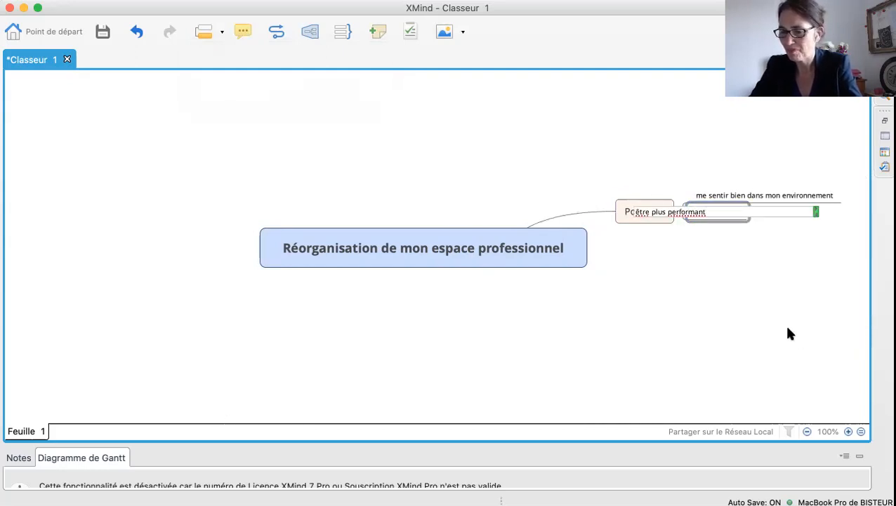
pyautogui.click(788, 328)
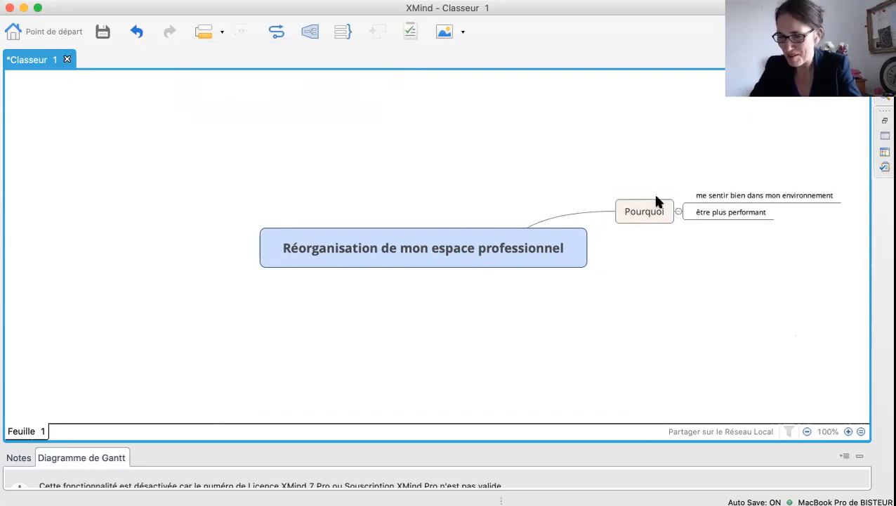
# - Add a second main topic named "Qui / les acteurs" to the central topic
pyautogui.click(426, 253)
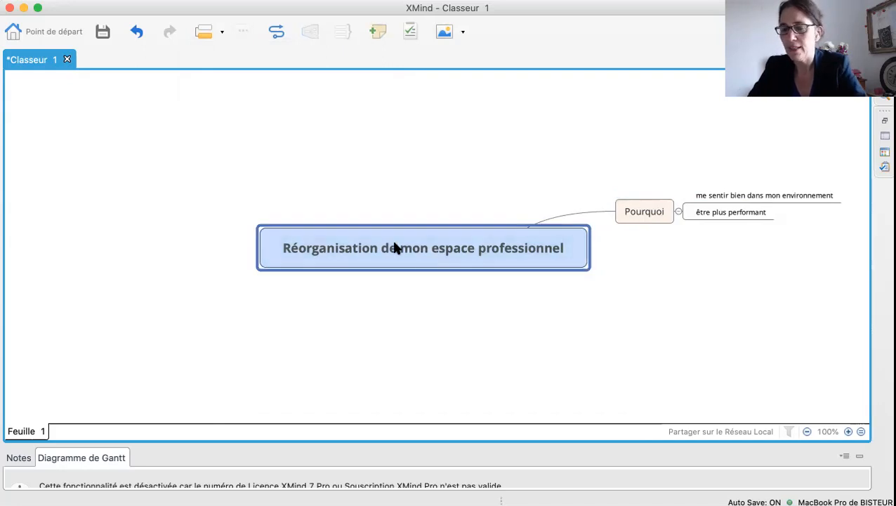
pyautogui.click(208, 32)
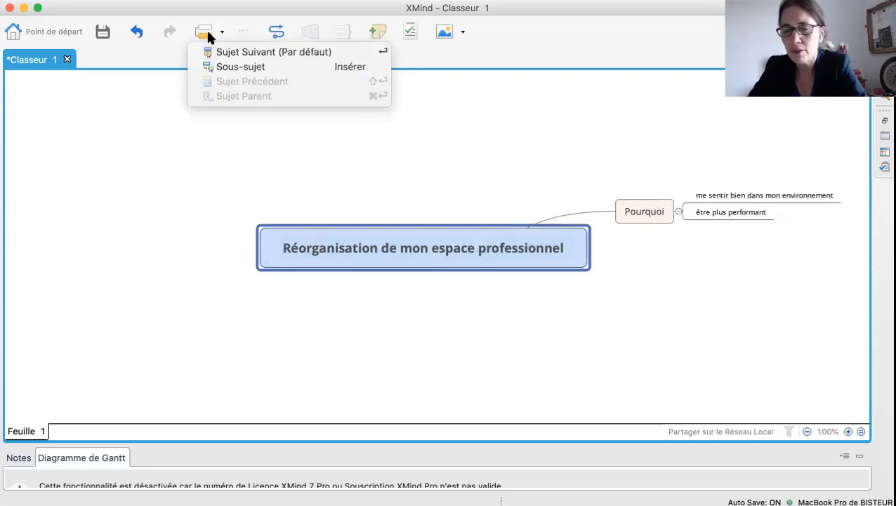
pyautogui.click(231, 67)
pyautogui.write('Qu')
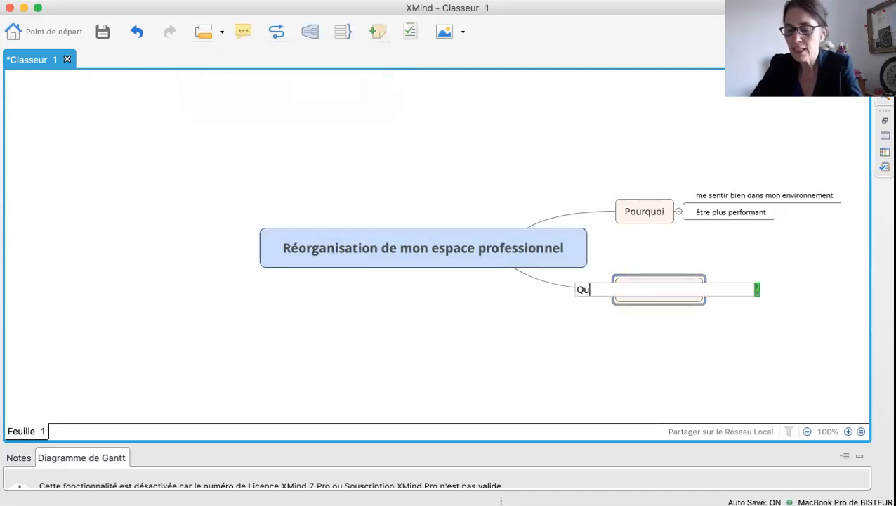
pyautogui.write('i / les acterus')
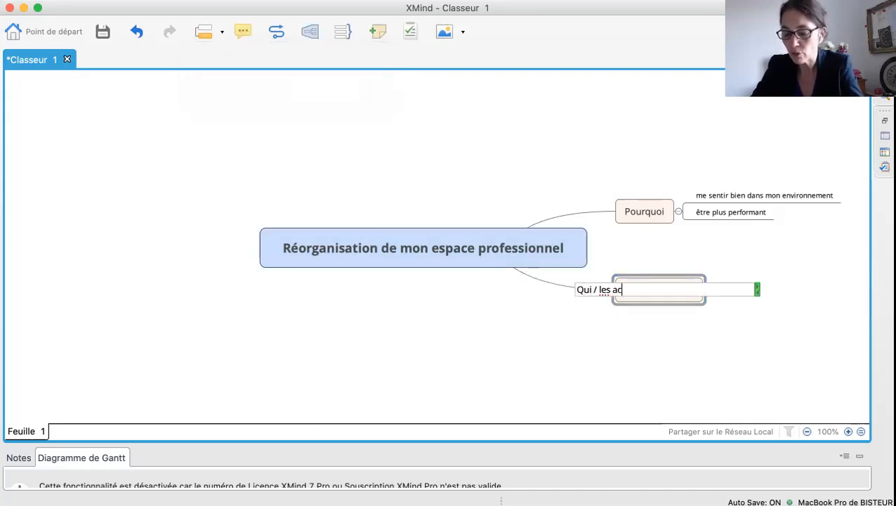
pyautogui.press('BackSpace')
pyautogui.press('BackSpace')
pyautogui.press('BackSpace')
pyautogui.write('ur')
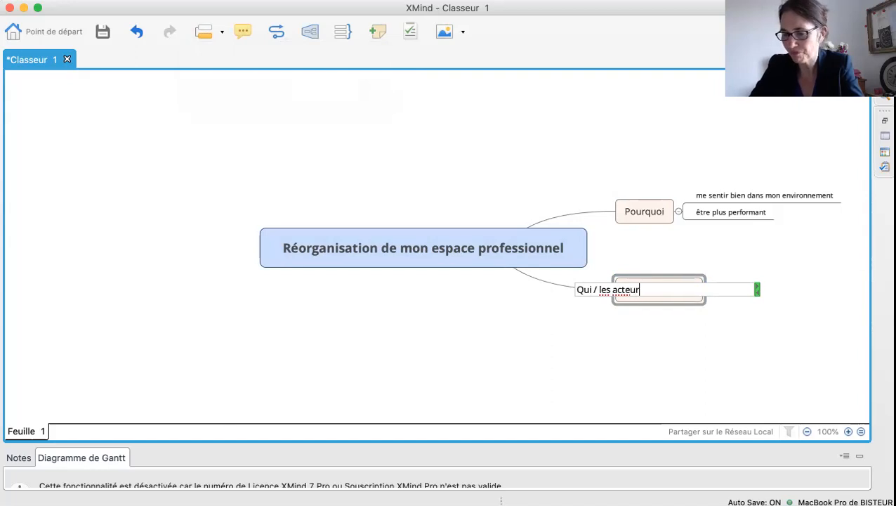
pyautogui.write('s')
# - Add a subtopic reading "Moi" under the "Qui / les acteurs" topic
pyautogui.click(670, 293)
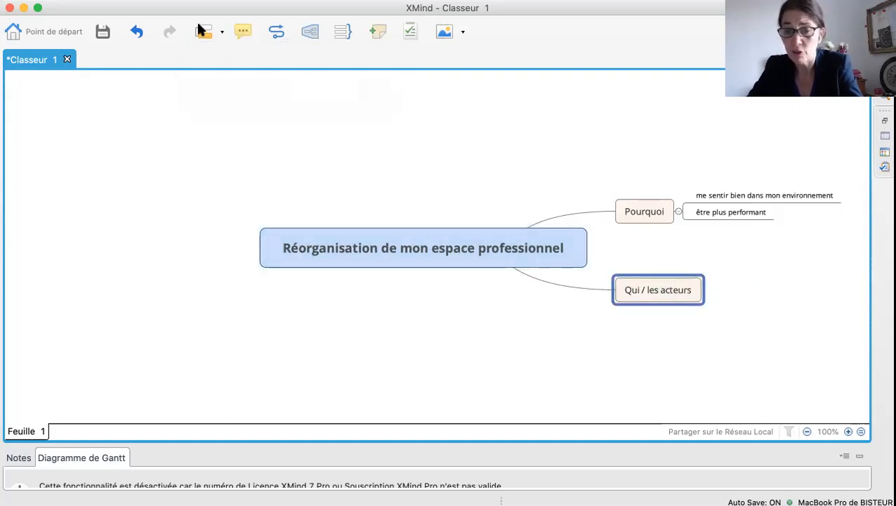
pyautogui.click(204, 33)
pyautogui.click(230, 66)
pyautogui.write('Moi')
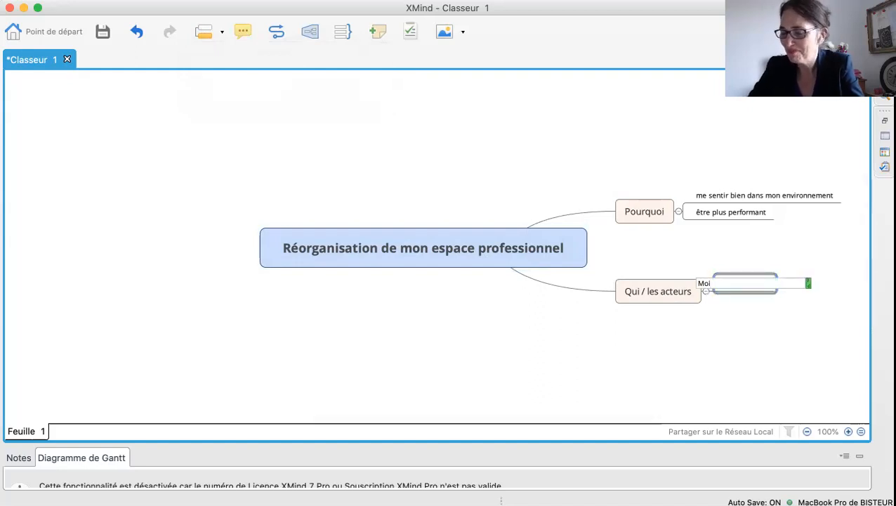
pyautogui.click(830, 415)
# - Add a second subtopic reading "Ma famille" under the "Qui / les acteurs" topic
pyautogui.click(647, 295)
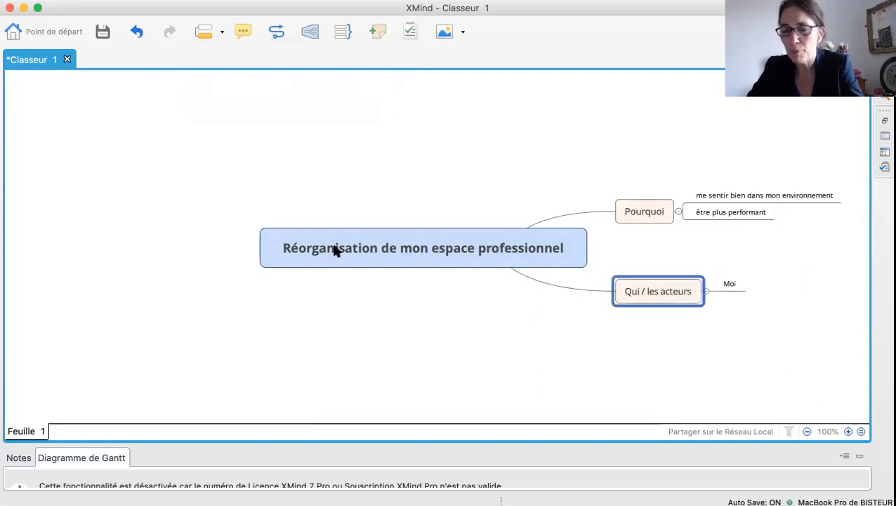
pyautogui.click(202, 33)
pyautogui.click(232, 64)
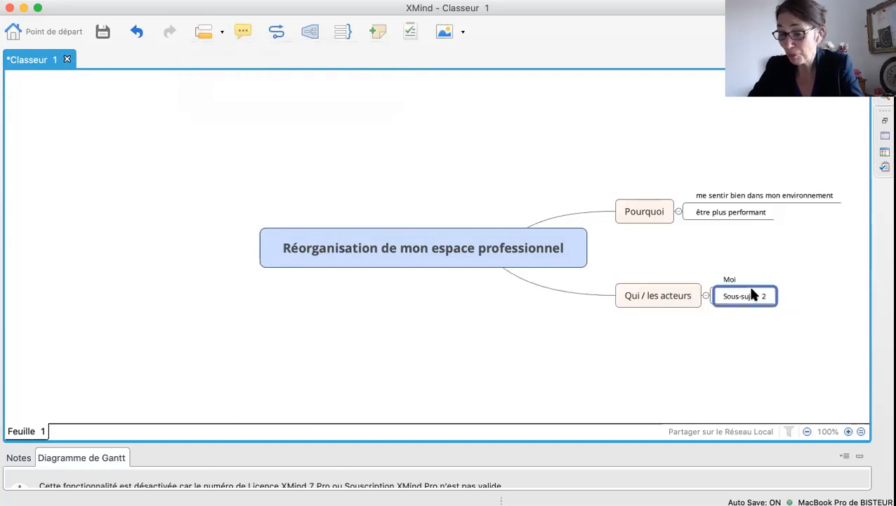
pyautogui.write('Ma famille')
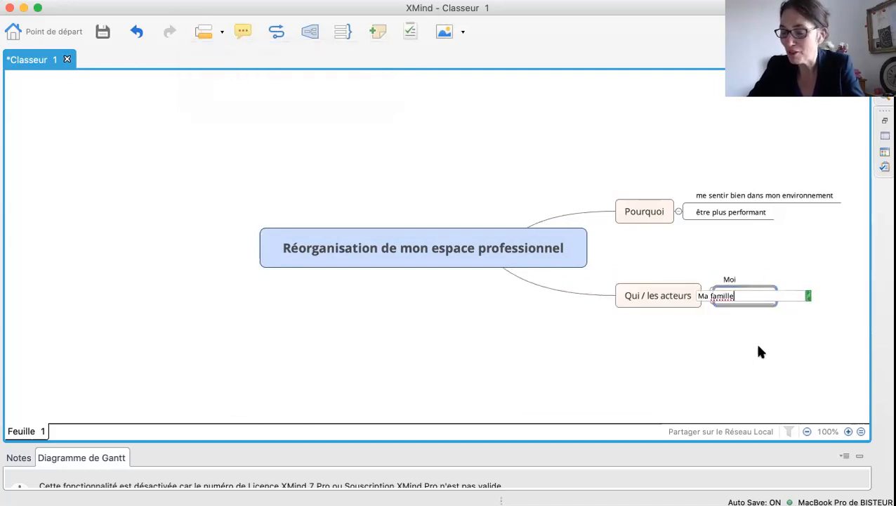
pyautogui.click(754, 354)
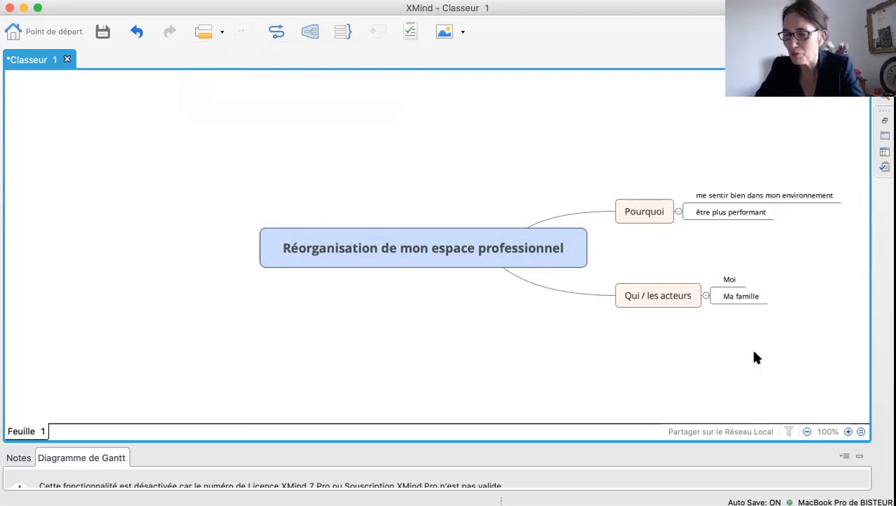
# - Add a third subtopic reading "partenaires" under the "Qui / les acteurs" topic
pyautogui.click(203, 28)
pyautogui.click(256, 164)
pyautogui.click(638, 292)
pyautogui.click(203, 31)
pyautogui.click(232, 67)
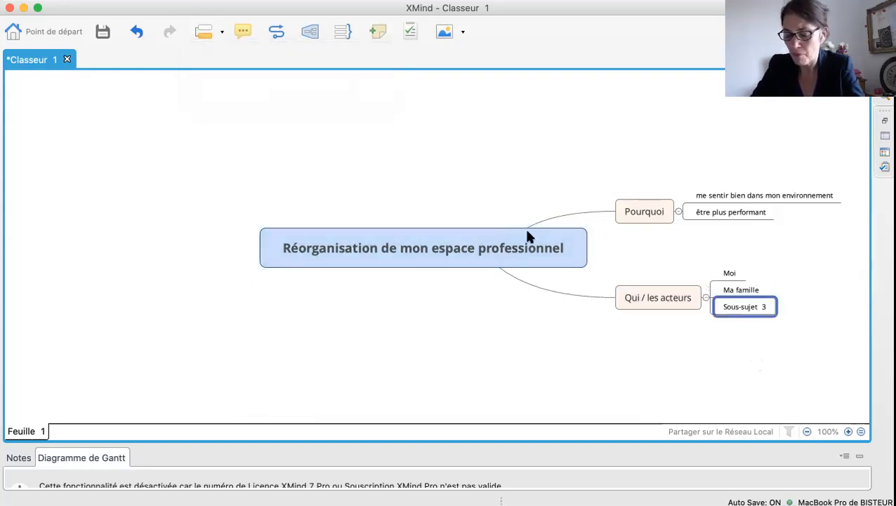
pyautogui.write('partenaires')
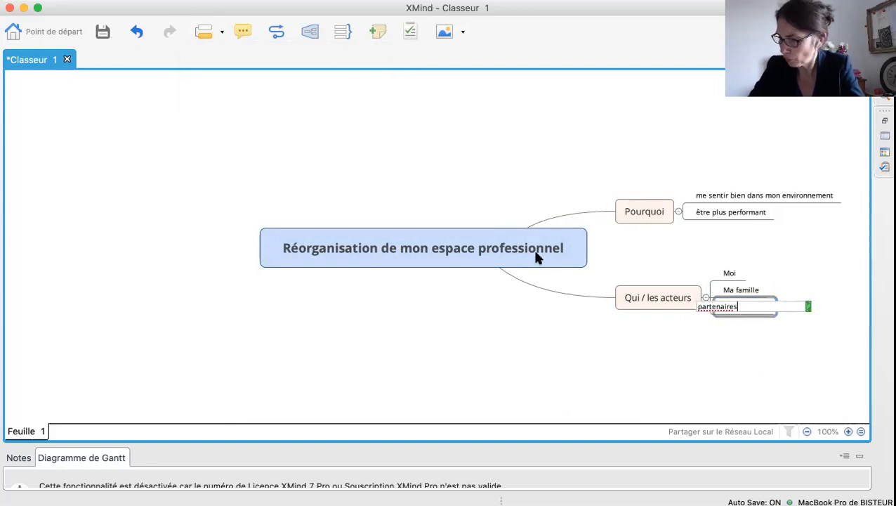
pyautogui.click(664, 351)
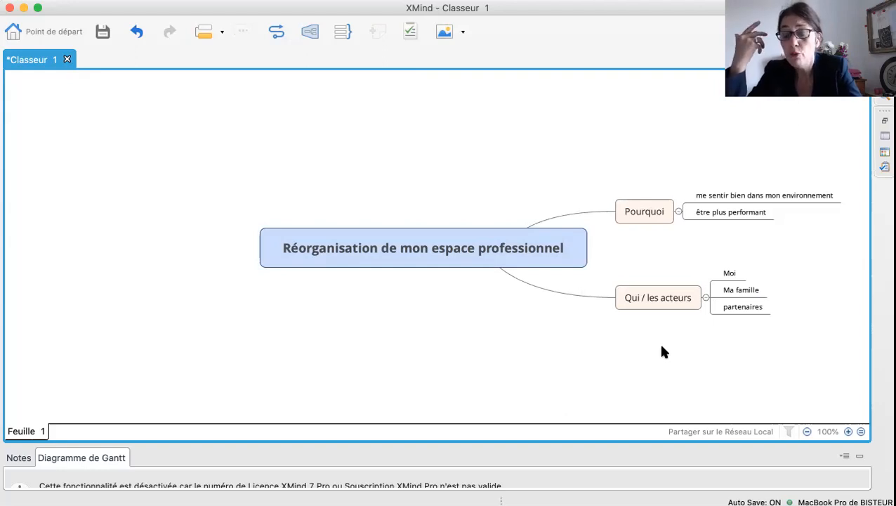
# - Add a third main topic named "Quoi" to the central topic
pyautogui.click(434, 255)
pyautogui.click(205, 33)
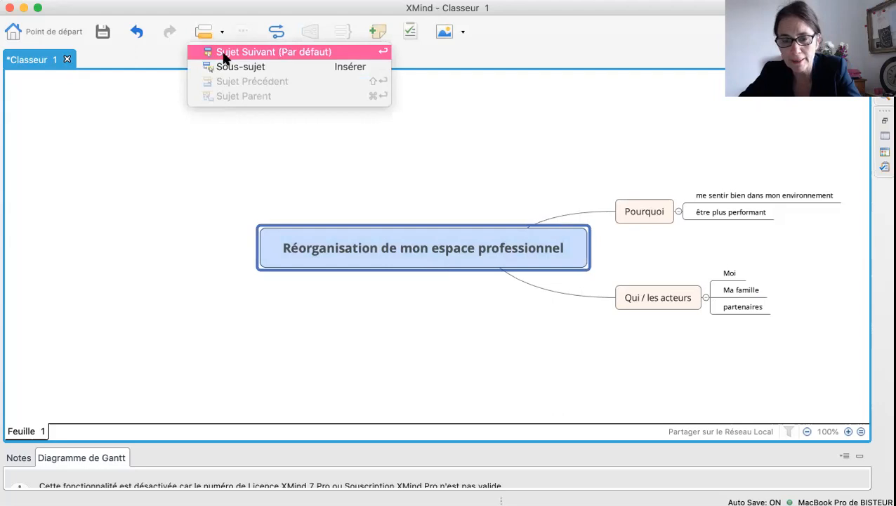
pyautogui.click(229, 66)
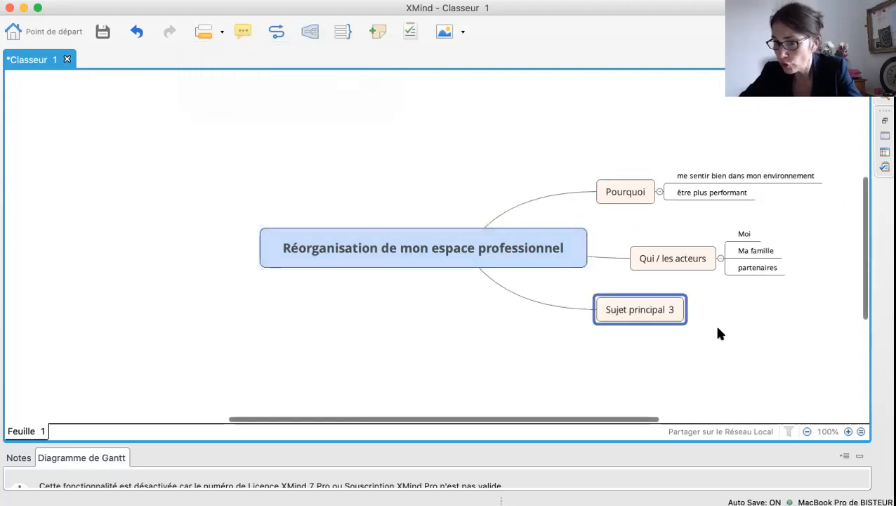
pyautogui.doubleClick(664, 308)
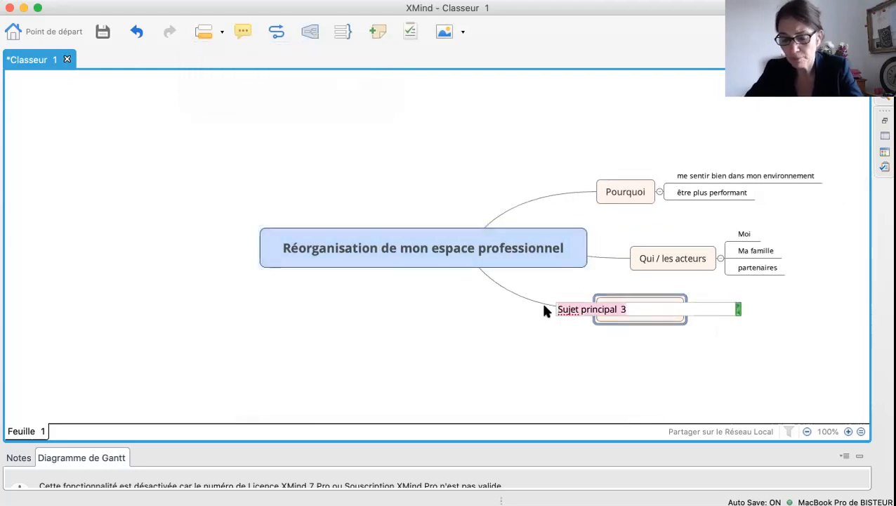
pyautogui.write('Quoi')
pyautogui.press('Return')
# - Add a subtopic reading "améliorer mon espace professionnel" under the Quoi topic
pyautogui.click(618, 316)
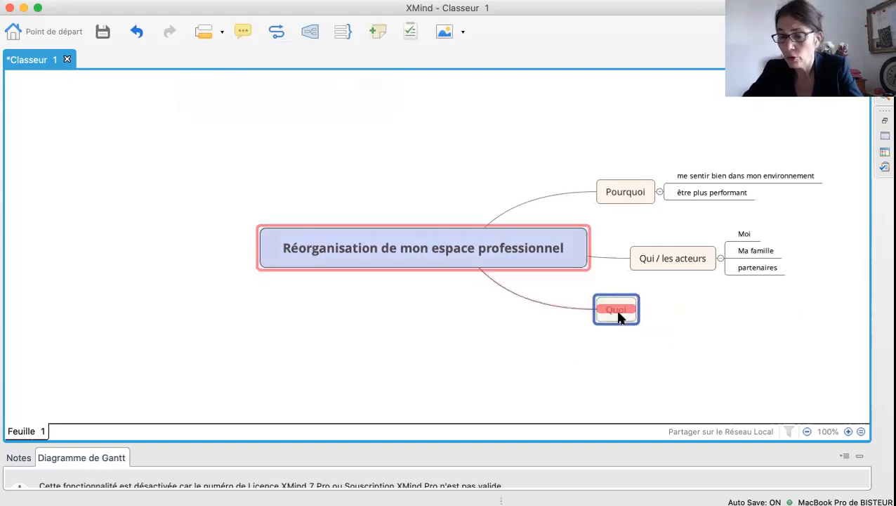
pyautogui.click(204, 31)
pyautogui.click(239, 66)
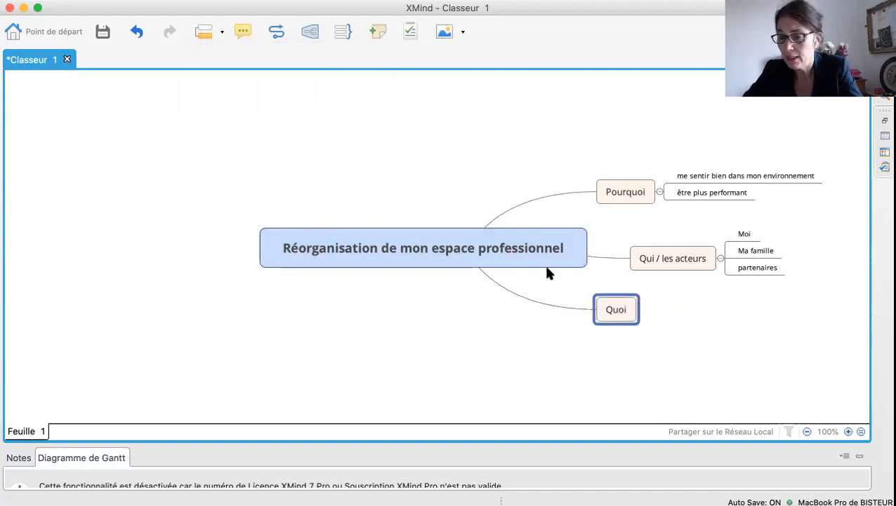
pyautogui.write('améliore')
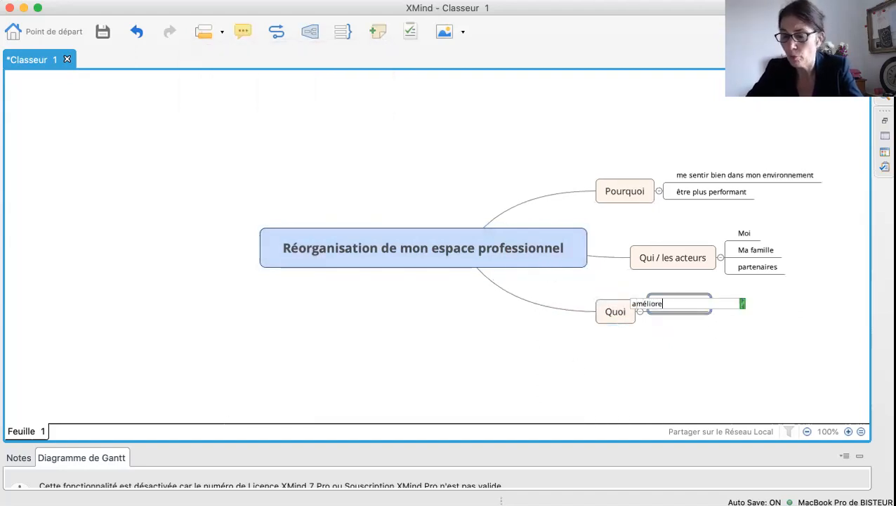
pyautogui.write('r mon espace professionnel')
pyautogui.press('Return')
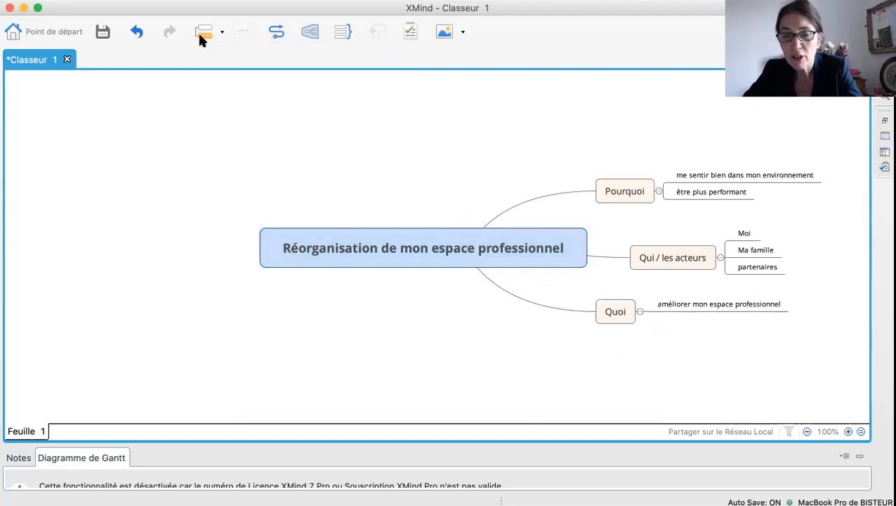
pyautogui.click(222, 32)
pyautogui.click(355, 248)
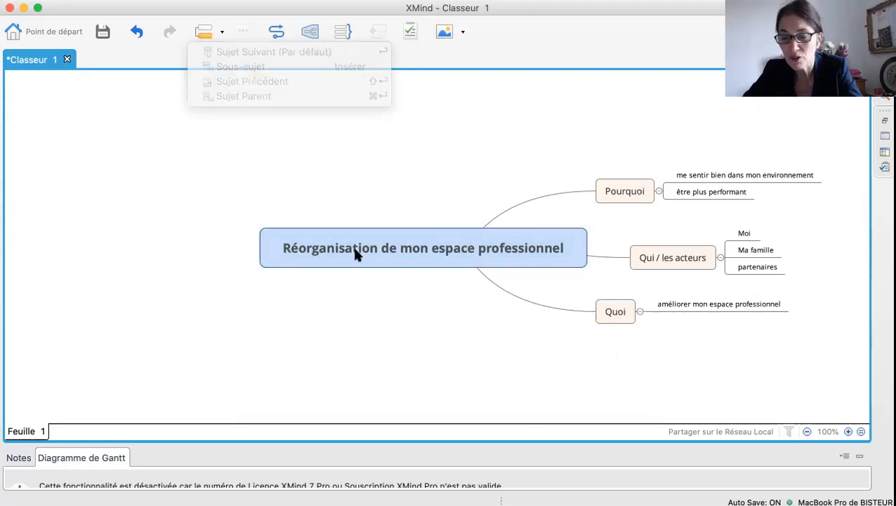
pyautogui.click(205, 33)
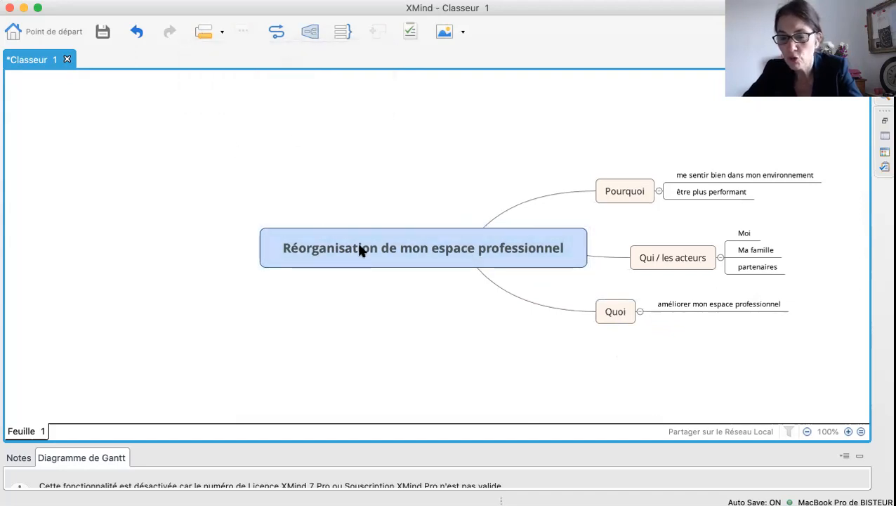
# - Add a fourth main topic named "comment" to the central topic
pyautogui.click(358, 249)
pyautogui.click(205, 34)
pyautogui.click(224, 64)
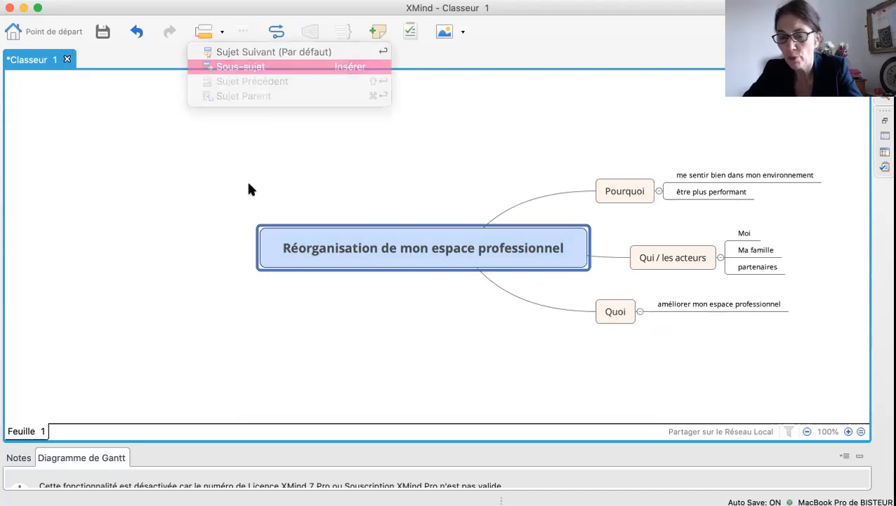
pyautogui.write('comment')
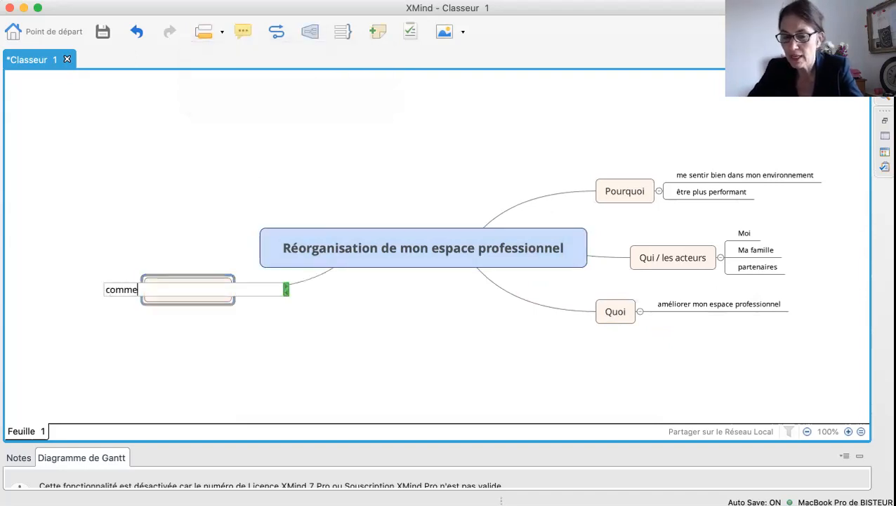
pyautogui.click(241, 342)
# - Add a first subtopic under the "comment" topic
pyautogui.click(206, 289)
pyautogui.click(222, 33)
pyautogui.click(235, 65)
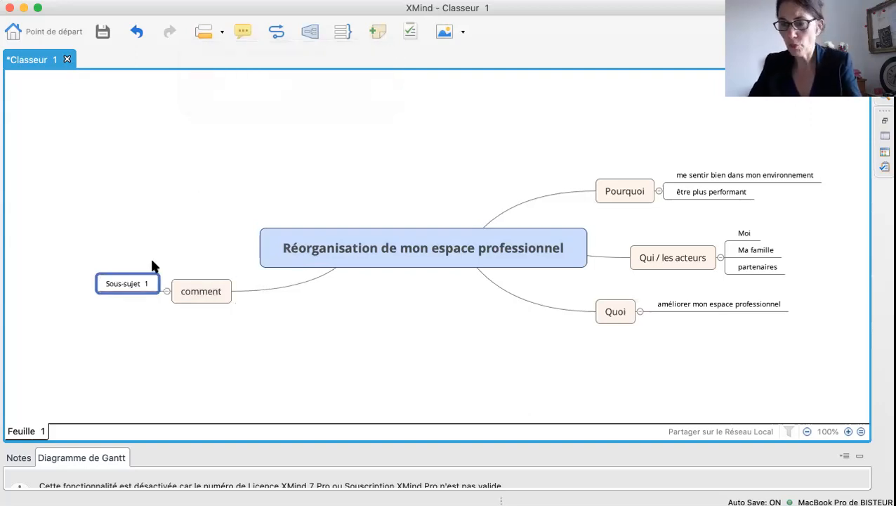